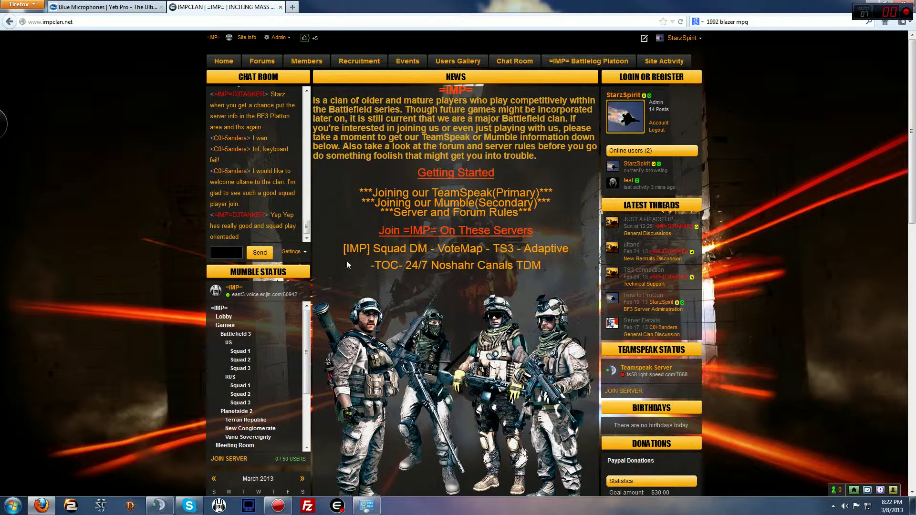
Step: Show the chat room's settings options and scroll through the clan home page
{"action": "left_click", "coordinate": [291, 251]}
{"action": "scroll", "coordinate": [476, 383], "scroll_direction": "down", "scroll_amount": 5}
{"action": "scroll", "coordinate": [476, 384], "scroll_direction": "down", "scroll_amount": 3}
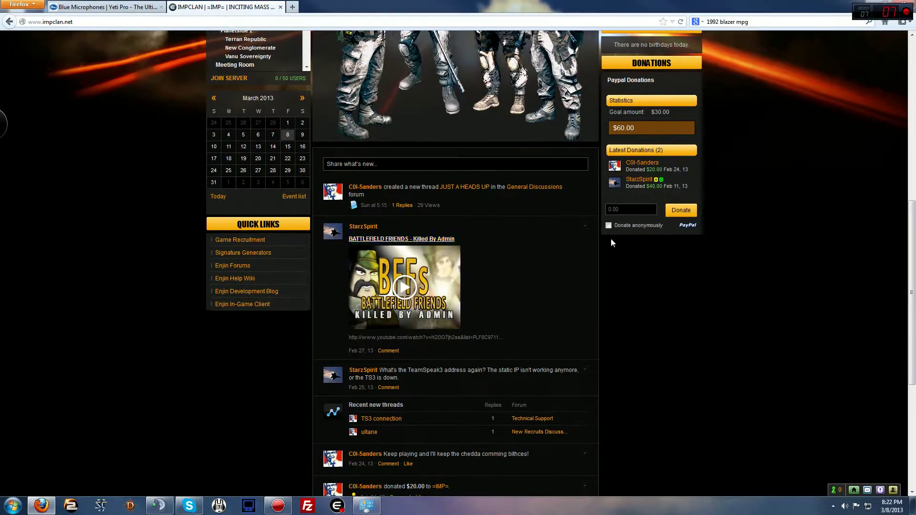
{"action": "scroll", "coordinate": [524, 350], "scroll_direction": "up", "scroll_amount": 8}
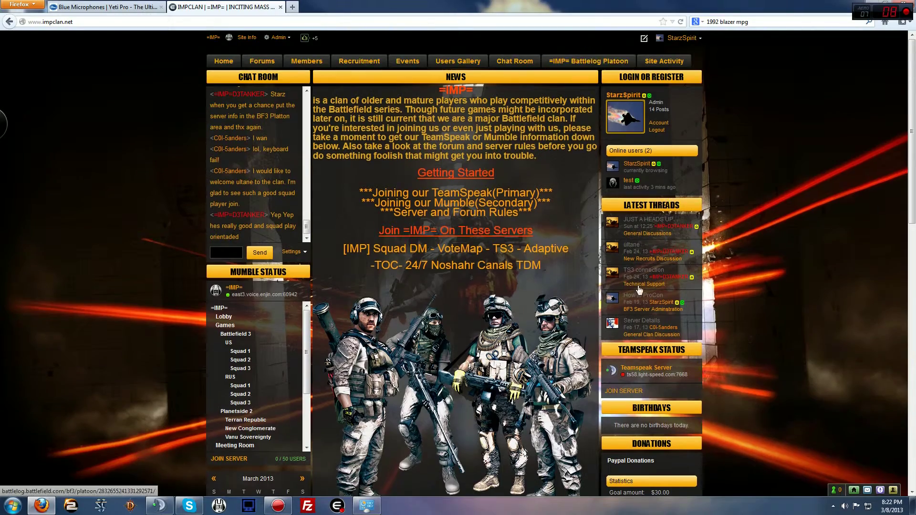
{"action": "scroll", "coordinate": [596, 62], "scroll_direction": "down", "scroll_amount": 12}
{"action": "scroll", "coordinate": [522, 324], "scroll_direction": "down", "scroll_amount": 1}
{"action": "scroll", "coordinate": [537, 322], "scroll_direction": "up", "scroll_amount": 5}
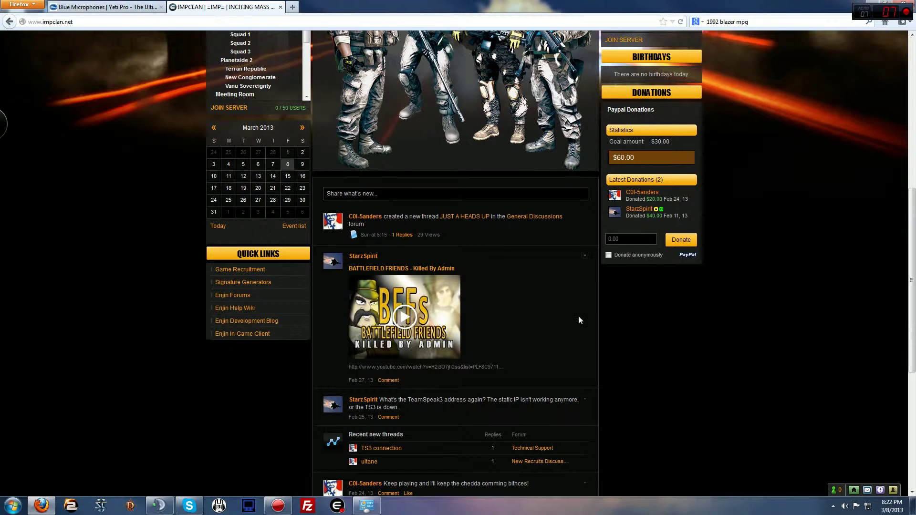
Step: Repeatedly reveal and dismiss the video post's delete and disable-comment options without deleting it
{"action": "left_click", "coordinate": [585, 255]}
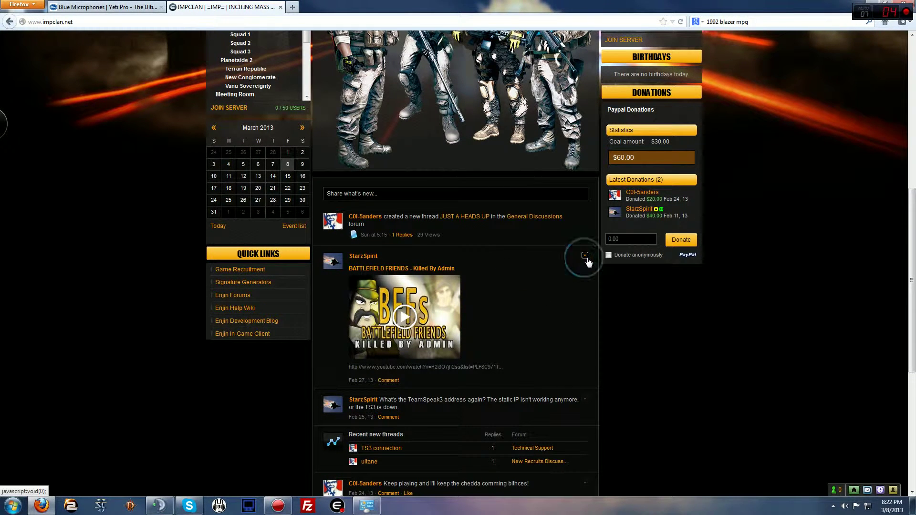
{"action": "left_click", "coordinate": [548, 324]}
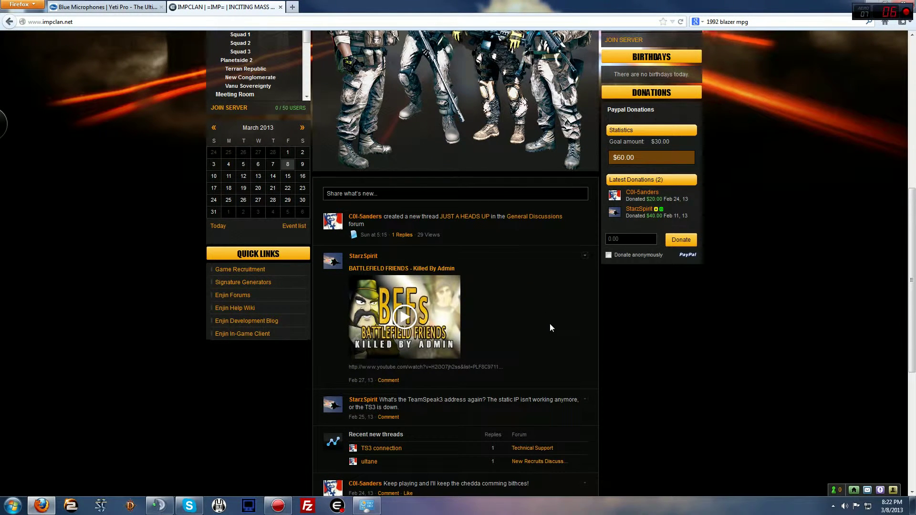
{"action": "left_click", "coordinate": [585, 257]}
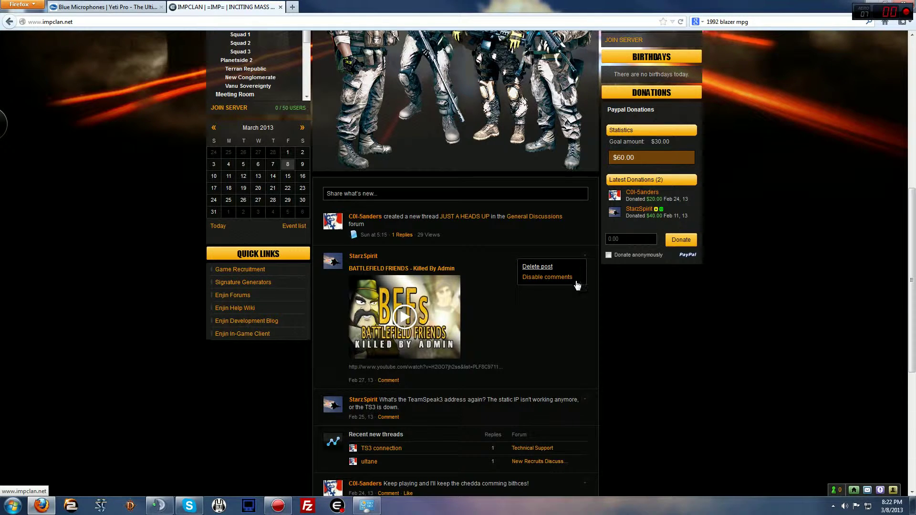
{"action": "left_click", "coordinate": [608, 371]}
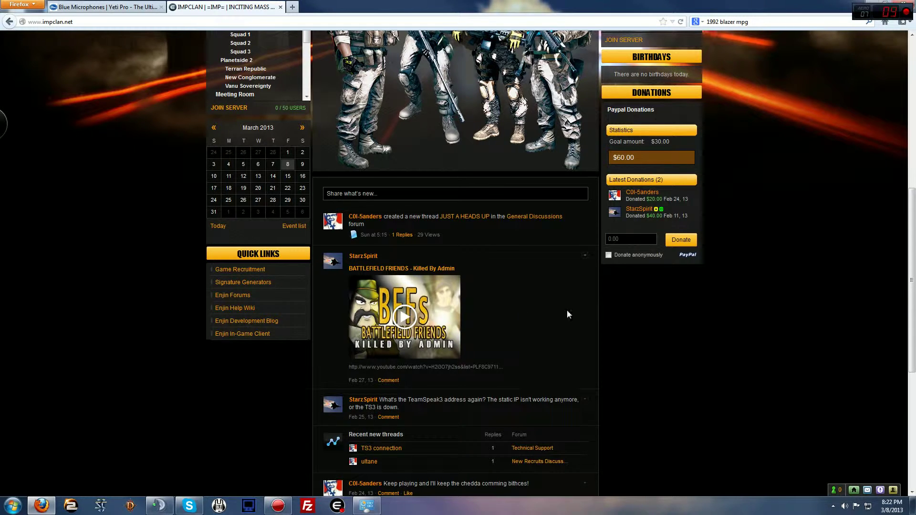
{"action": "left_click", "coordinate": [584, 255]}
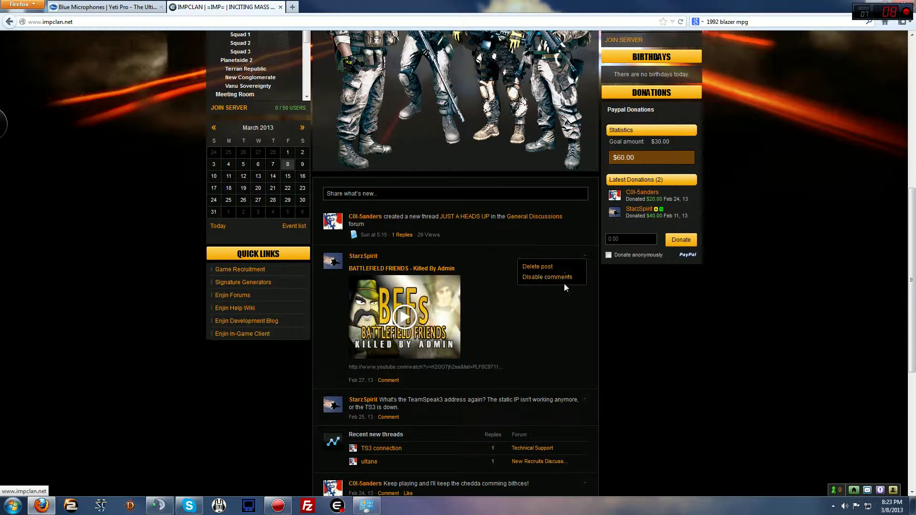
{"action": "left_click", "coordinate": [640, 363]}
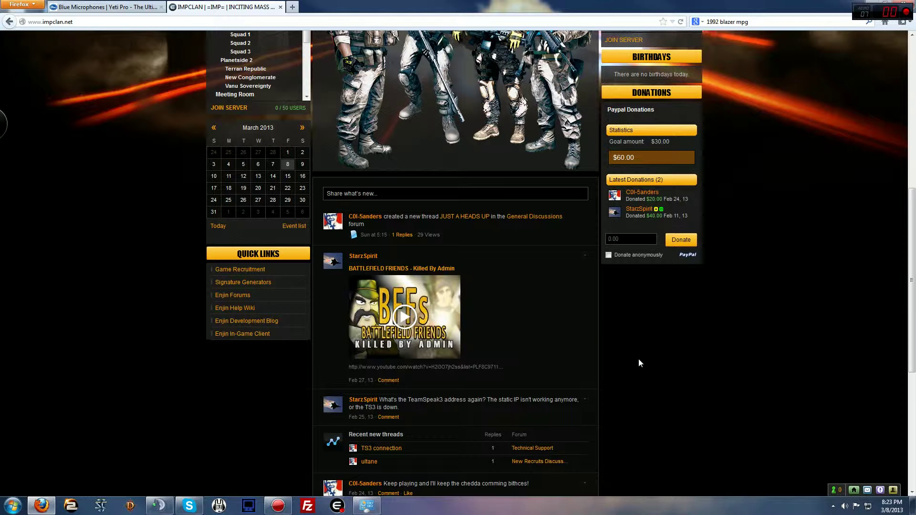
{"action": "left_click", "coordinate": [585, 255]}
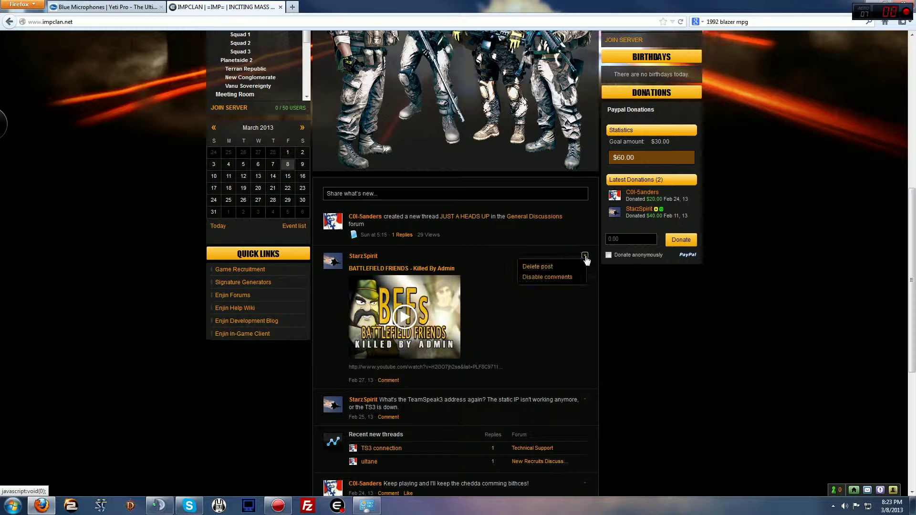
{"action": "left_click", "coordinate": [538, 254]}
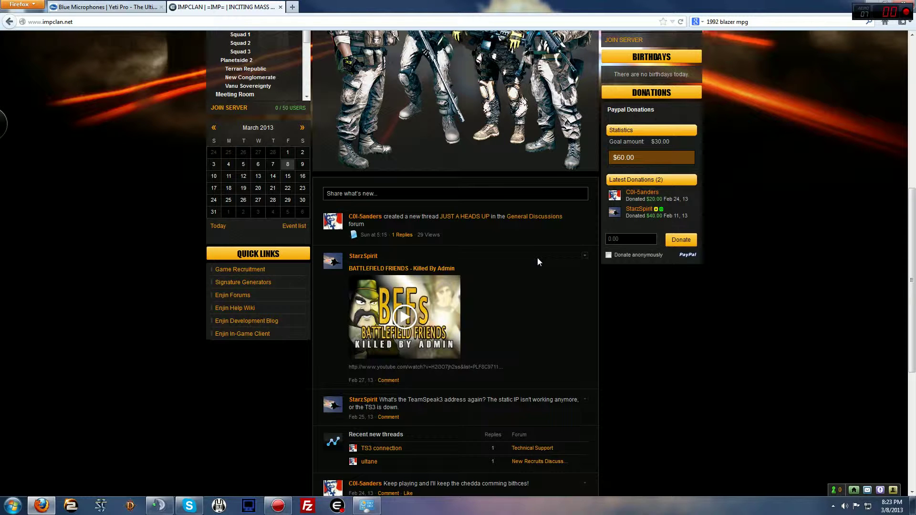
Step: Go to the clan's forum index and scroll through General, Clan Headquarters and Administration
{"action": "scroll", "coordinate": [330, 195], "scroll_direction": "up", "scroll_amount": 10}
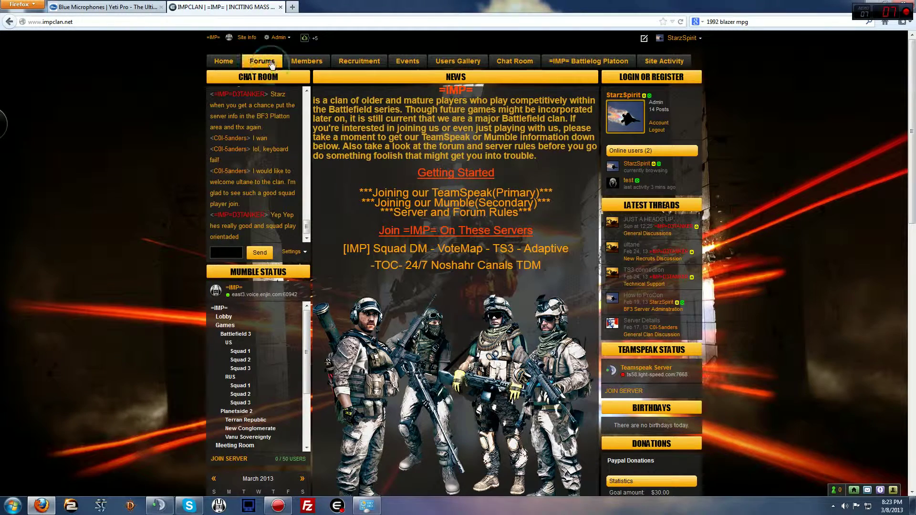
{"action": "left_click", "coordinate": [262, 61]}
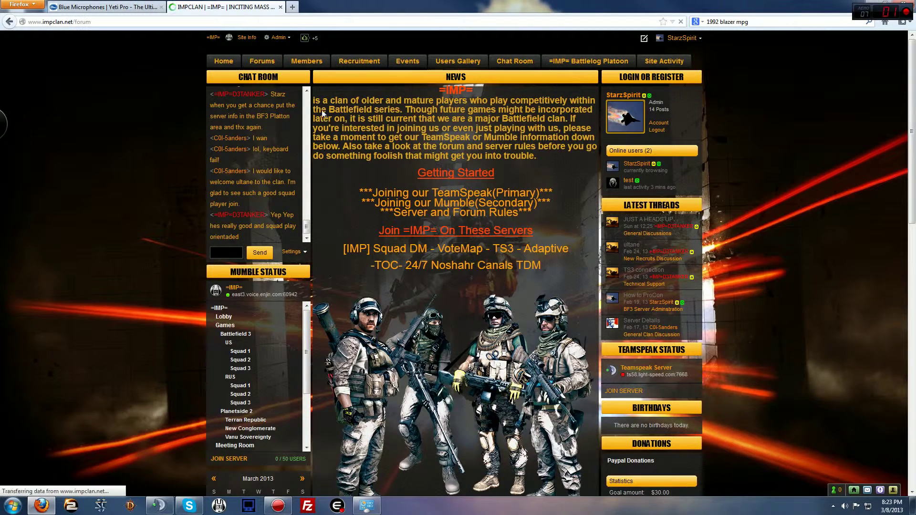
{"action": "scroll", "coordinate": [464, 264], "scroll_direction": "down", "scroll_amount": 8}
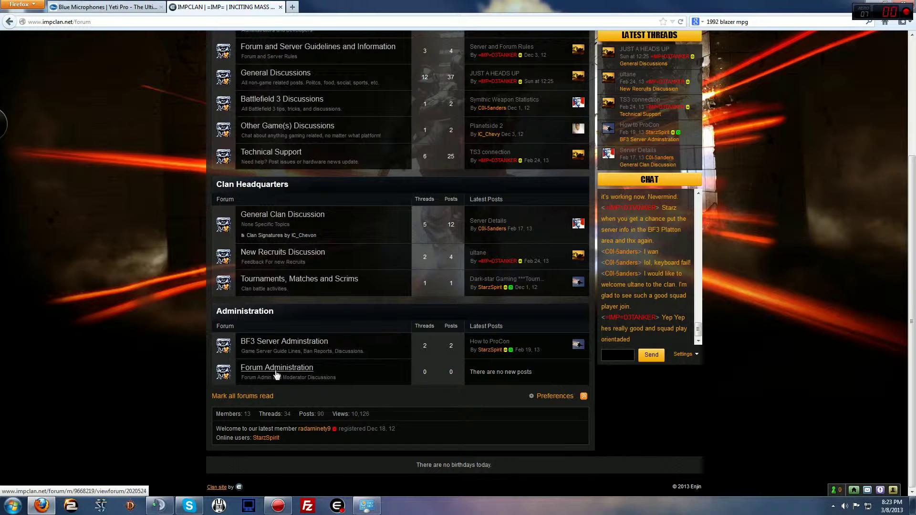
{"action": "scroll", "coordinate": [272, 356], "scroll_direction": "up", "scroll_amount": 4}
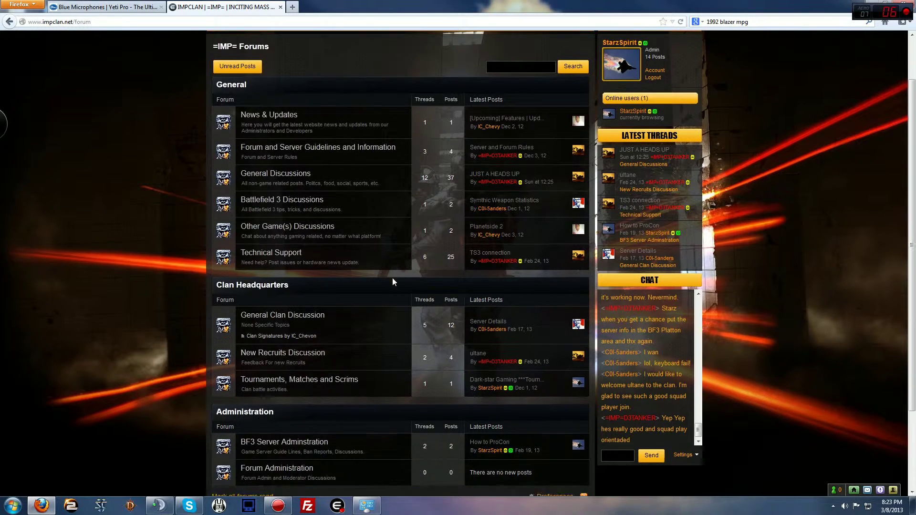
{"action": "scroll", "coordinate": [393, 279], "scroll_direction": "down", "scroll_amount": 4}
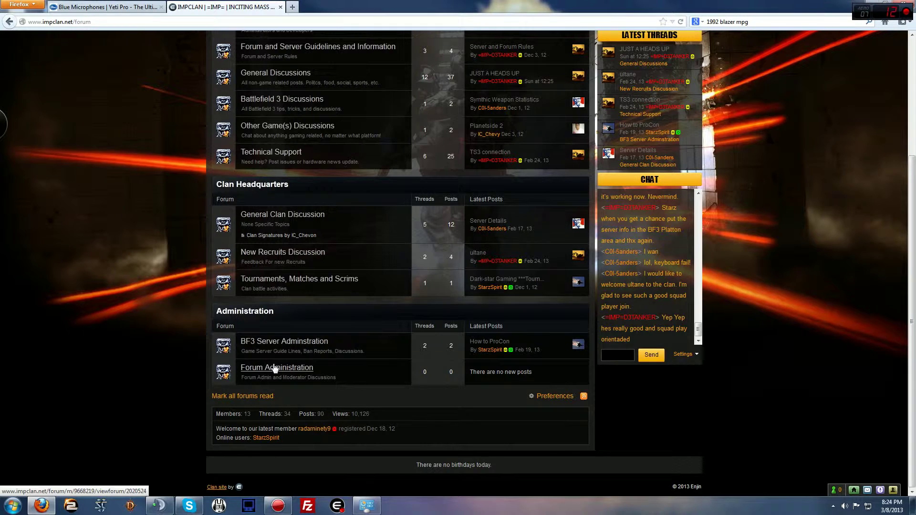
{"action": "scroll", "coordinate": [274, 368], "scroll_direction": "up", "scroll_amount": 3}
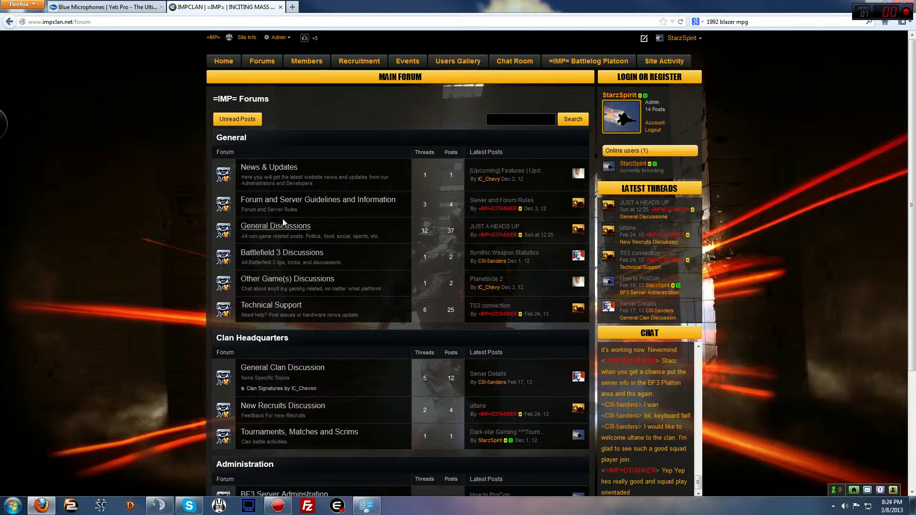
Step: Open the 'Globe link Visual - Revolving' thread from General Discussions and show its first post's moderation options
{"action": "left_click", "coordinate": [285, 230]}
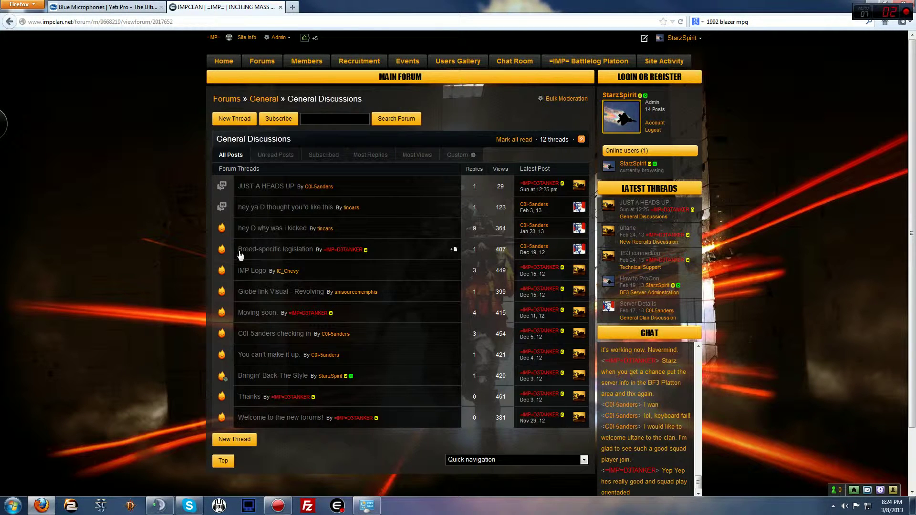
{"action": "left_click", "coordinate": [256, 293]}
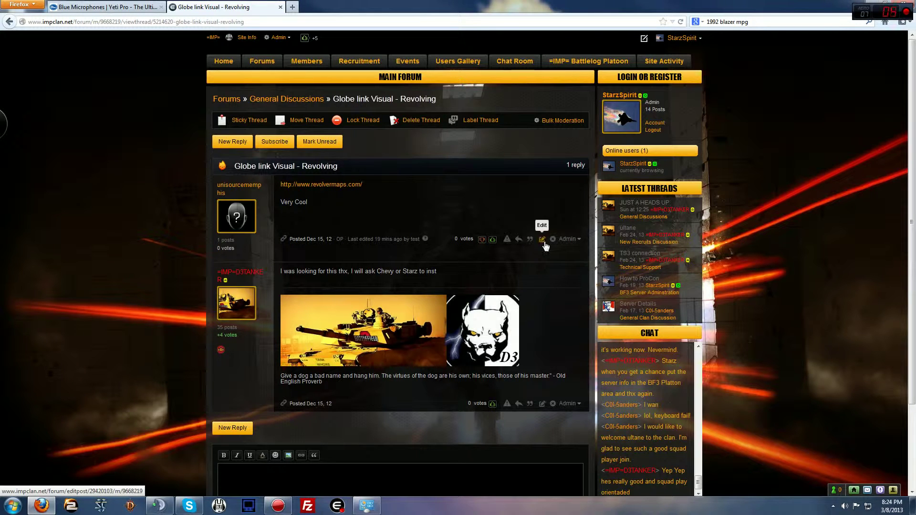
{"action": "left_click", "coordinate": [569, 240]}
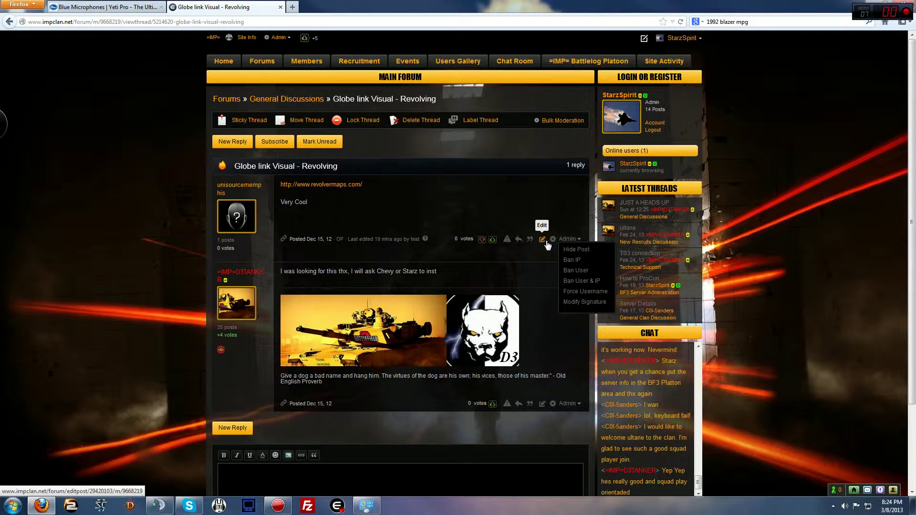
{"action": "left_click", "coordinate": [497, 213]}
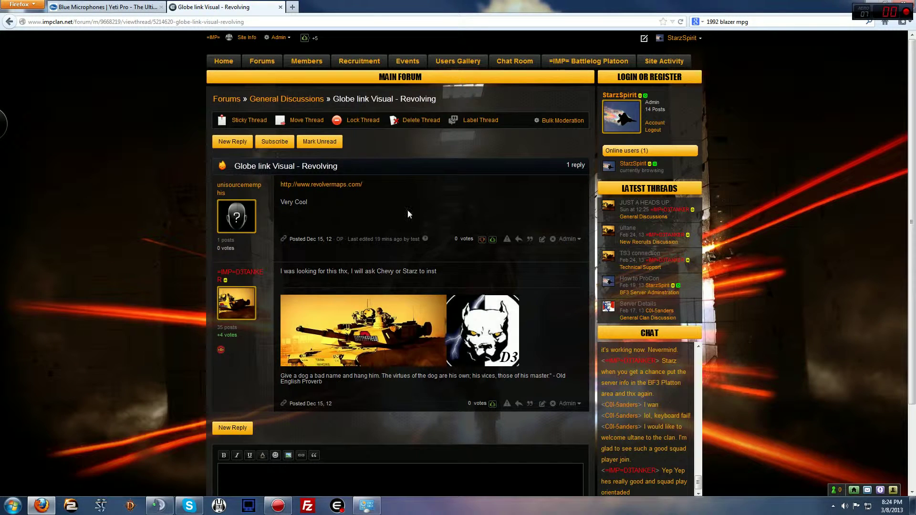
{"action": "left_click", "coordinate": [553, 240]}
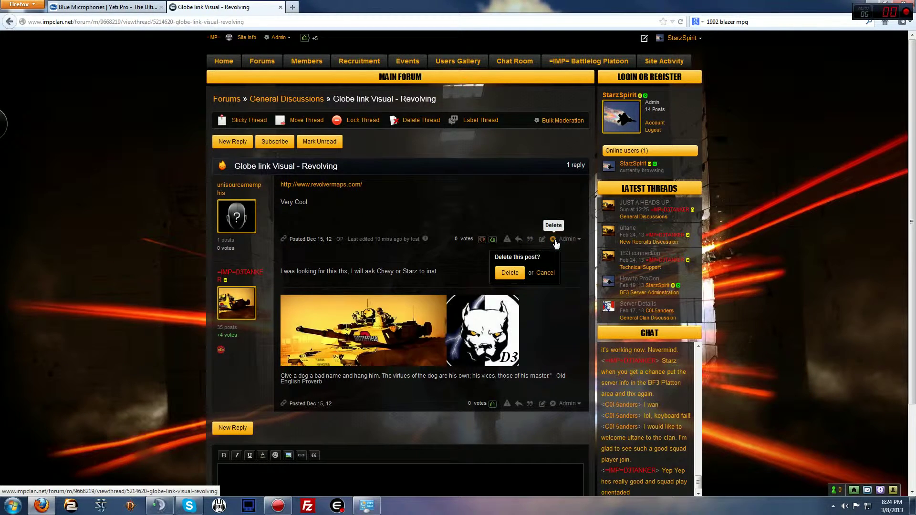
{"action": "left_click", "coordinate": [545, 273]}
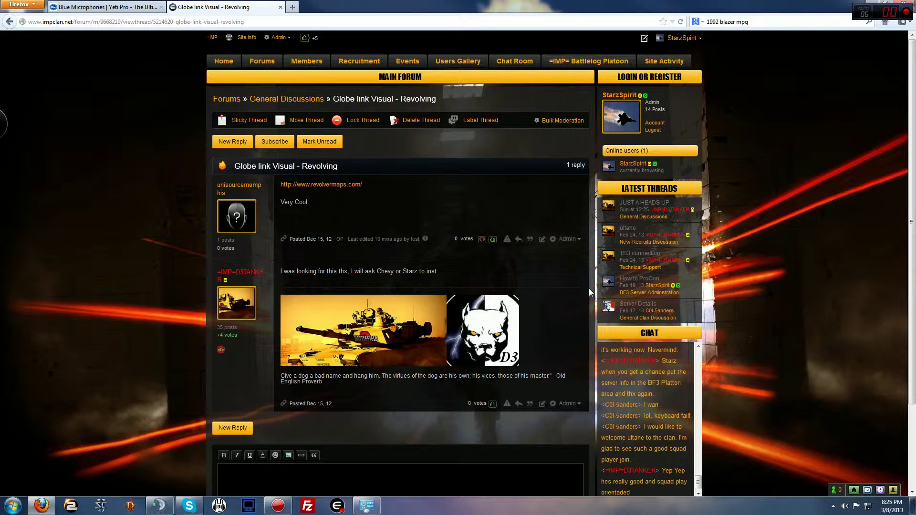
{"action": "left_click", "coordinate": [568, 239]}
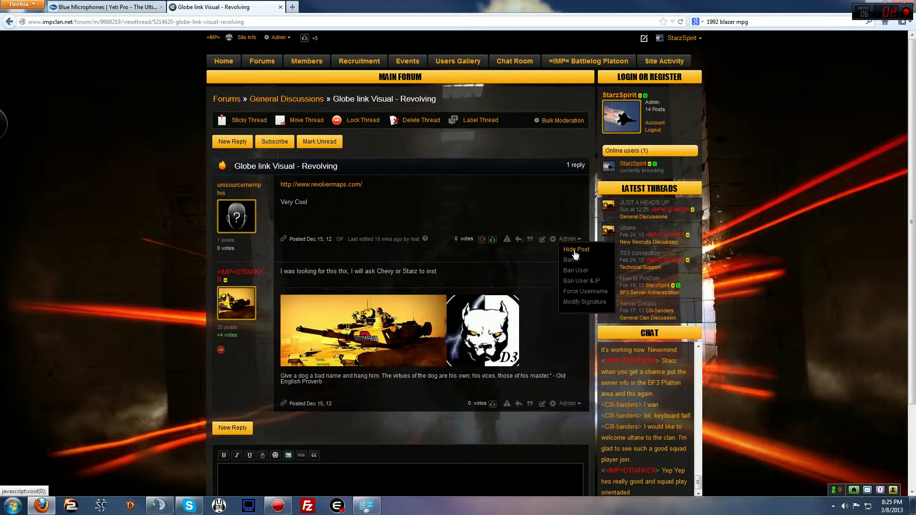
{"action": "left_click", "coordinate": [291, 108]}
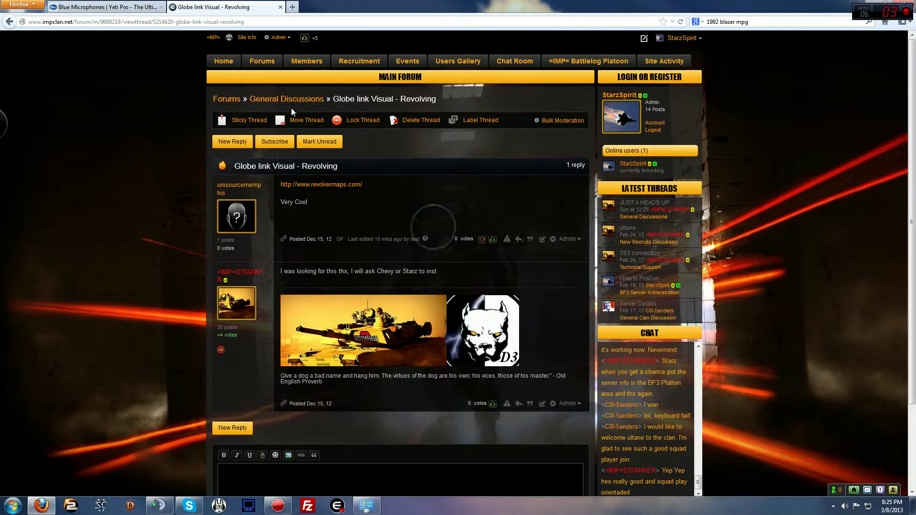
{"action": "left_click", "coordinate": [567, 239]}
Step: Add the stray text 'djskla;f' to the thread's first post and save it
{"action": "left_click", "coordinate": [543, 240]}
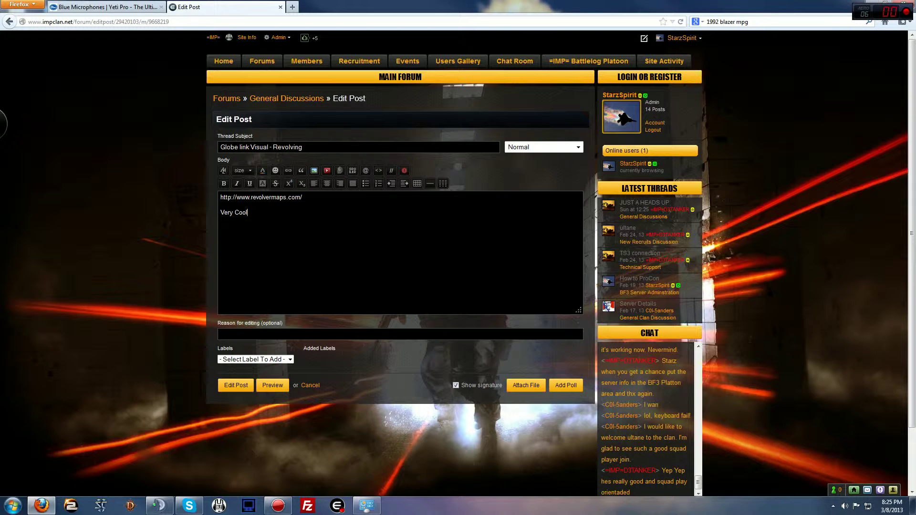
{"action": "type", "text": "djskla;f"}
{"action": "left_click", "coordinate": [244, 385]}
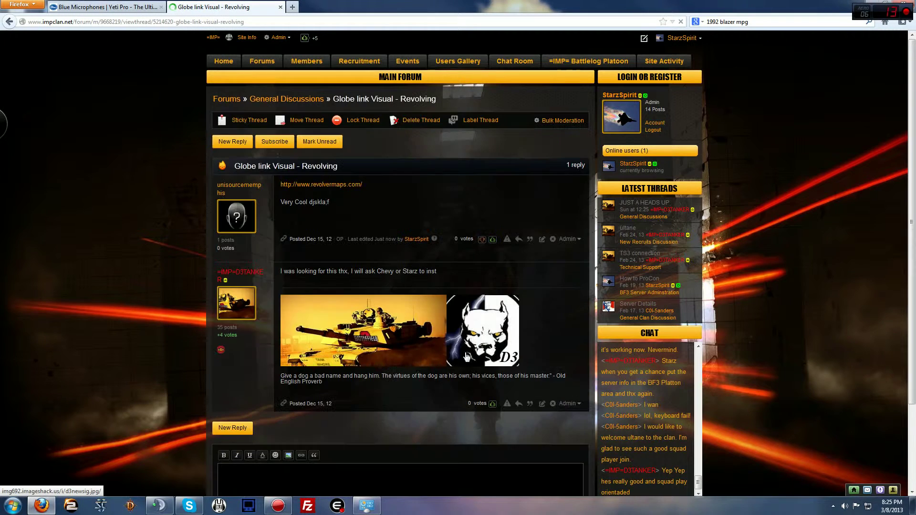
Step: Bring up the first post's delete confirmation, then dismiss it without deleting
{"action": "left_click_drag", "start_coordinate": [337, 204], "coordinate": [308, 202]}
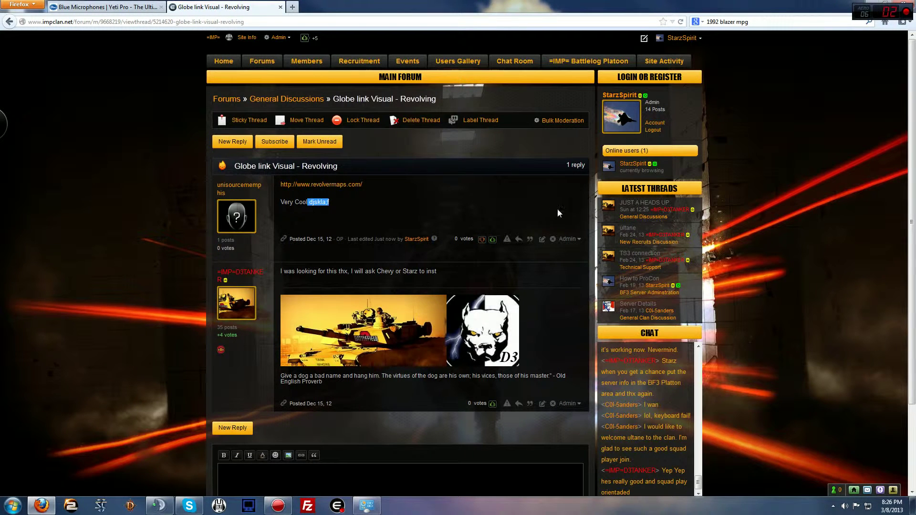
{"action": "left_click", "coordinate": [536, 195]}
{"action": "left_click", "coordinate": [552, 239]}
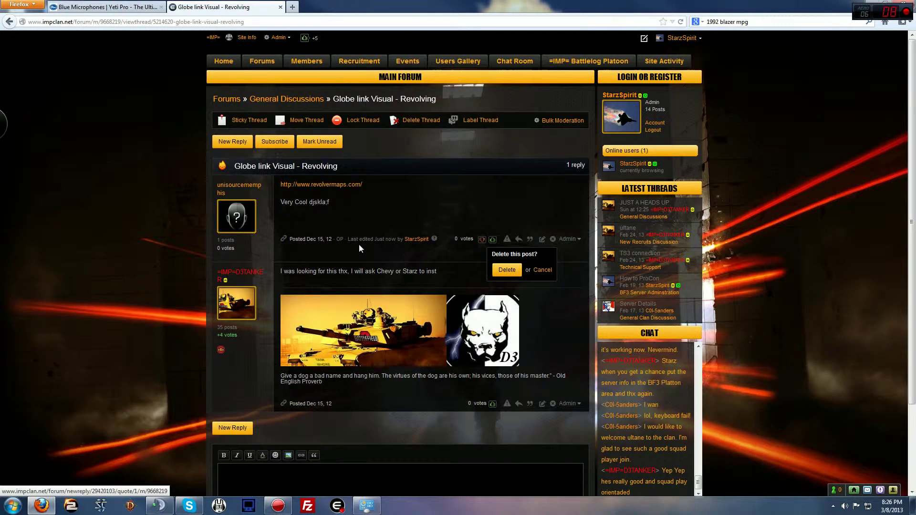
{"action": "left_click", "coordinate": [543, 270]}
Step: Delete the stray text from the first post and save it reading 'Very Cool'
{"action": "left_click", "coordinate": [542, 238]}
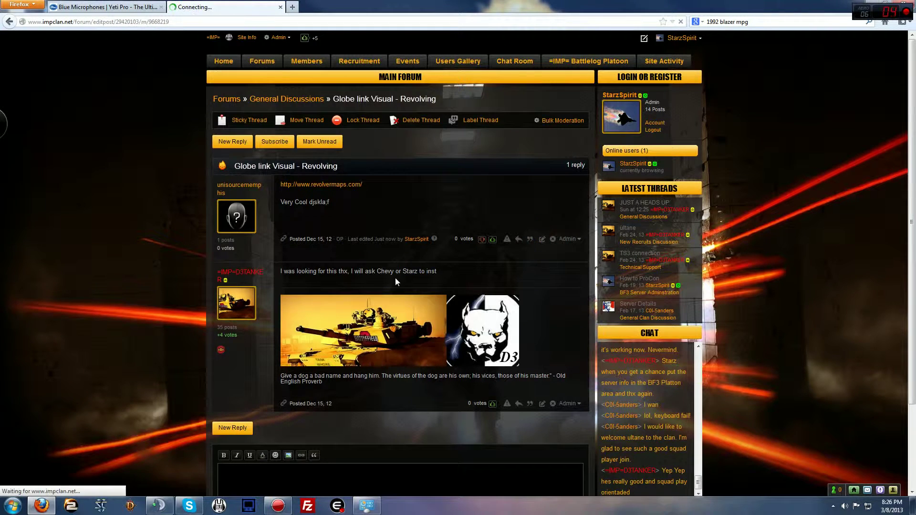
{"action": "left_click_drag", "start_coordinate": [254, 213], "coordinate": [247, 213]}
{"action": "key", "text": "BackSpace"}
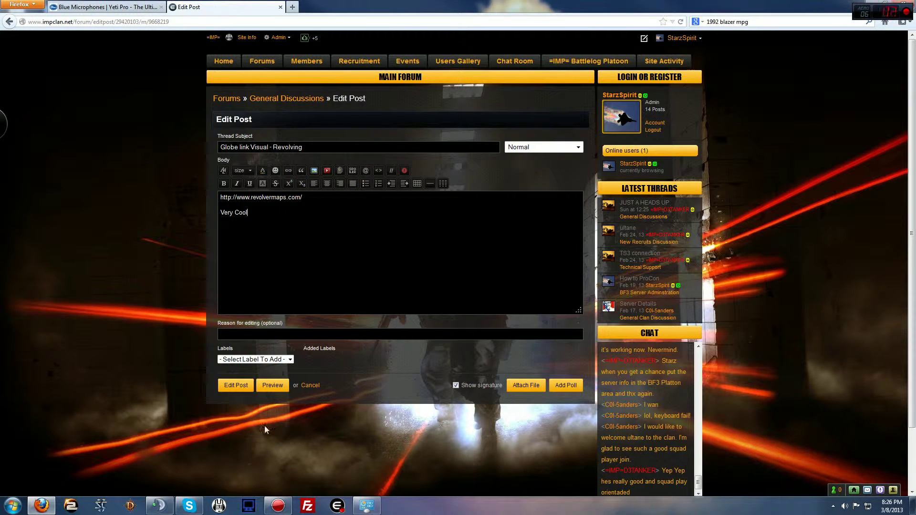
{"action": "left_click", "coordinate": [227, 388]}
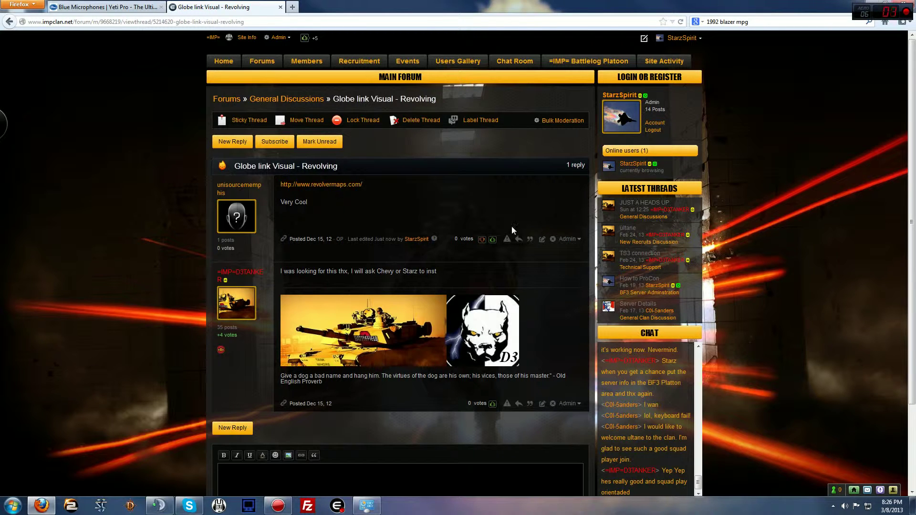
Step: Return to the =IMP= clan home page with news, chat room and Mumble status
{"action": "left_click", "coordinate": [220, 64]}
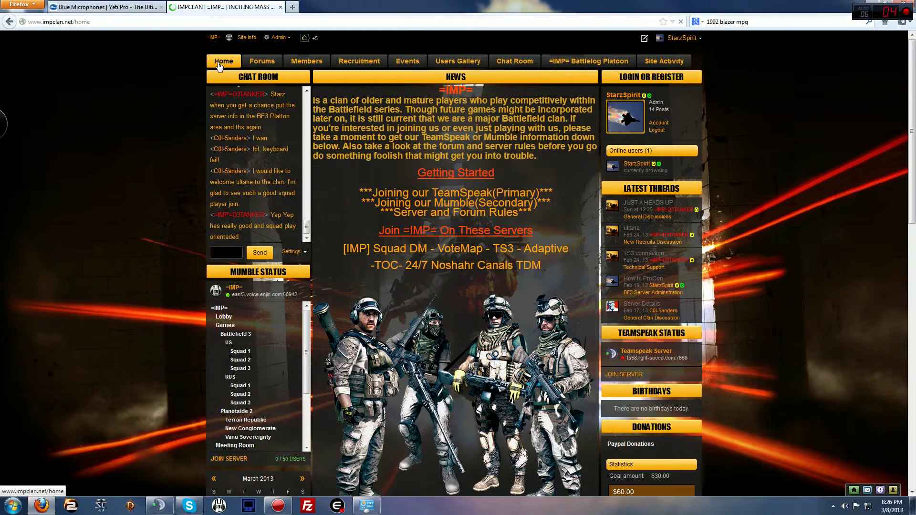